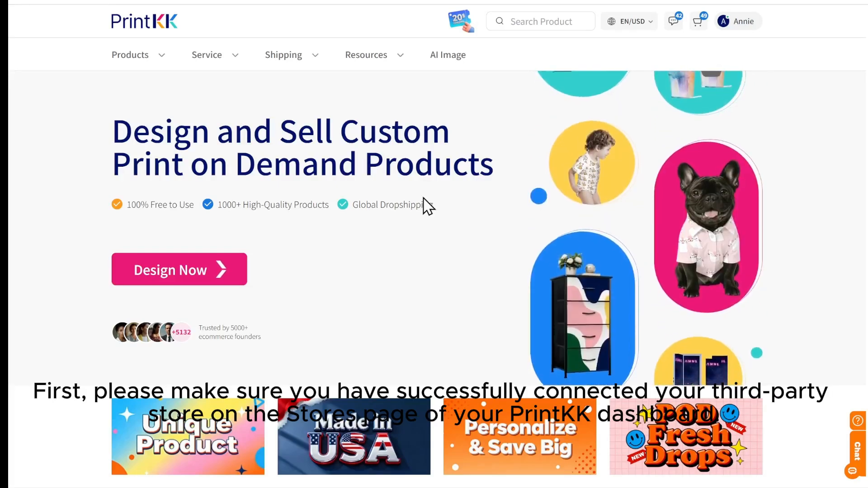
- Open the Stores page from the account menu and check that the third-party store is connected
mouse_move(728, 28)
click(719, 134)
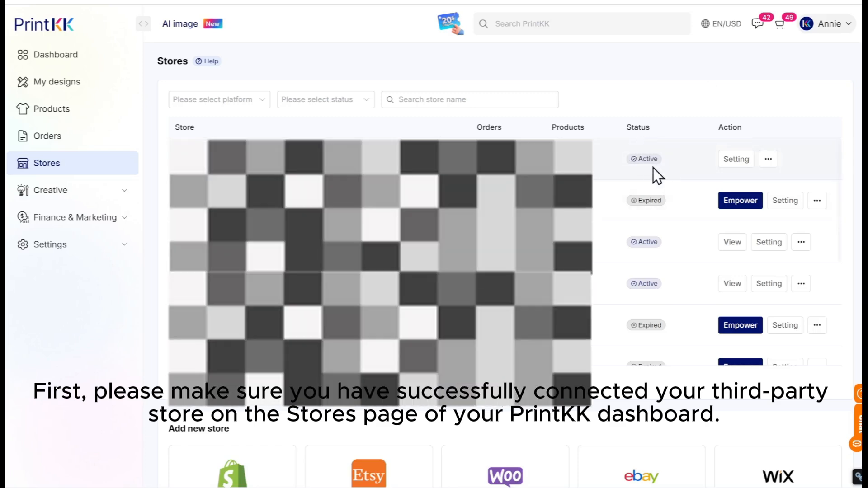
- Search the product catalog for "mahjong mat" and open the 31.5"x31.5" mat in the designer
click(63, 116)
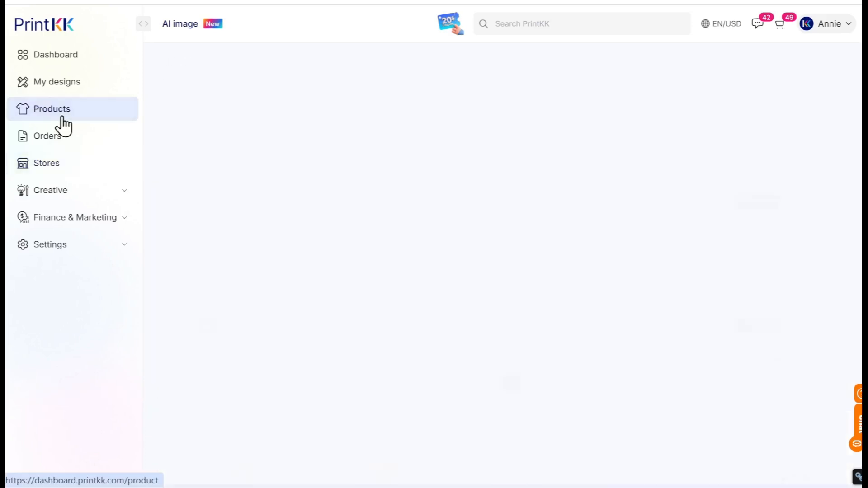
click(547, 27)
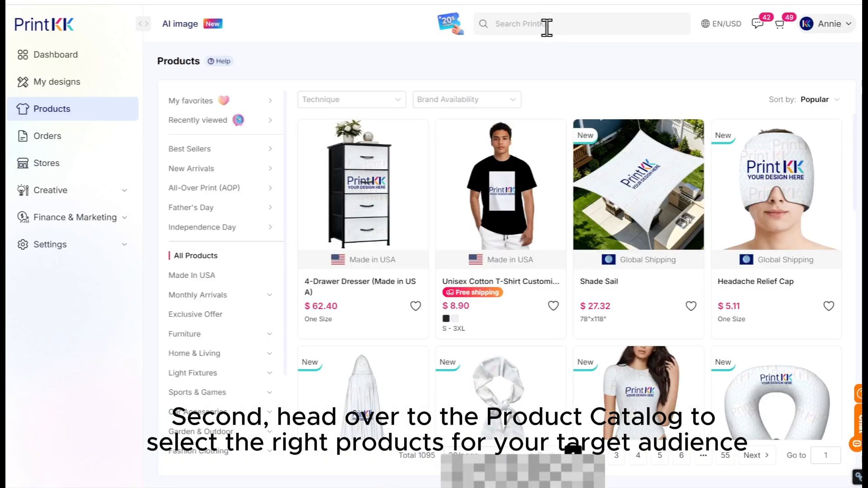
text(mahjong mat)
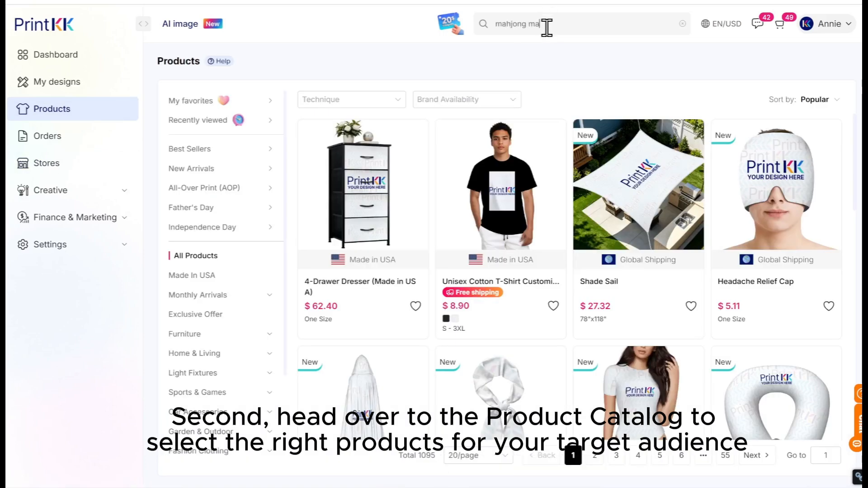
key(Return)
click(685, 221)
click(606, 386)
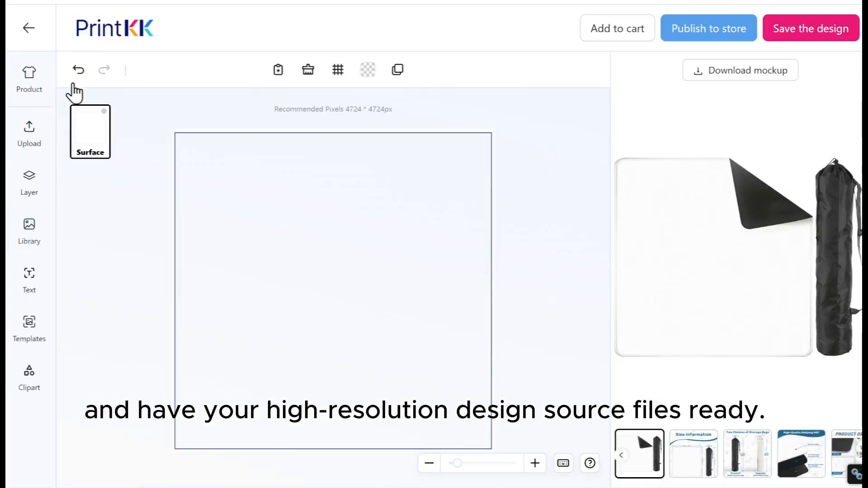
- Apply the purple floral pattern with birds from the image library to the mat's surface
click(36, 244)
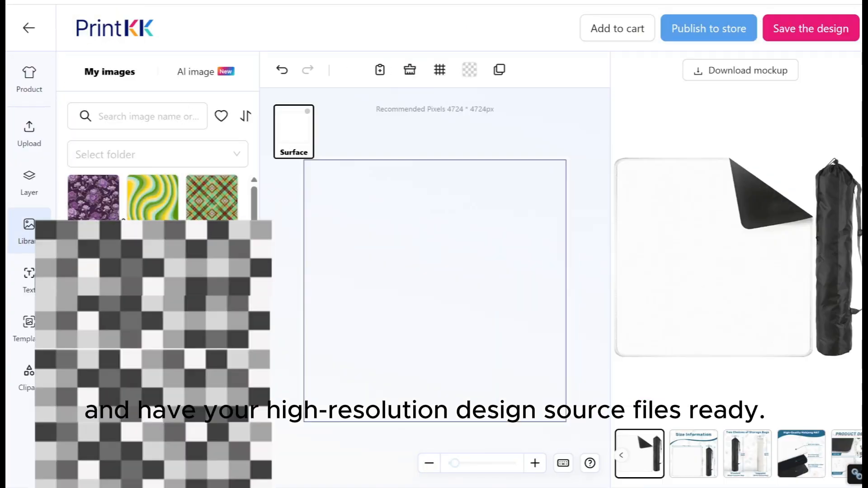
click(92, 198)
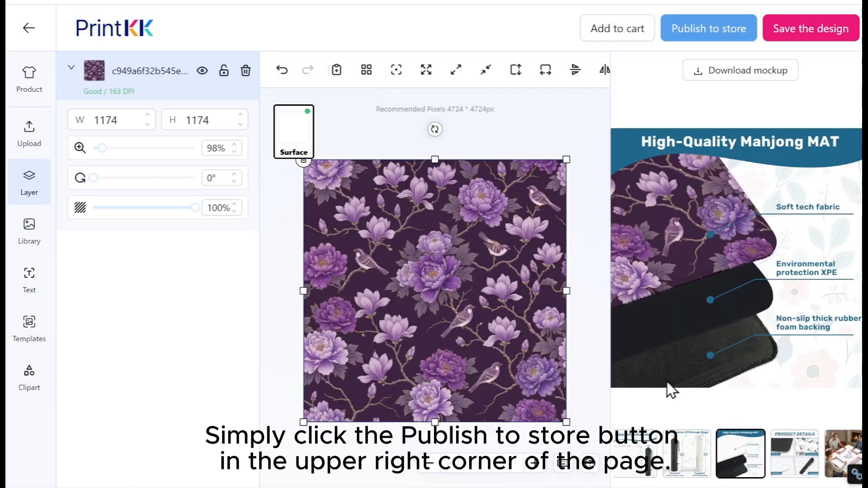
- Start publishing the mat design to an active store and review the form's description, shipping and price sections
click(710, 28)
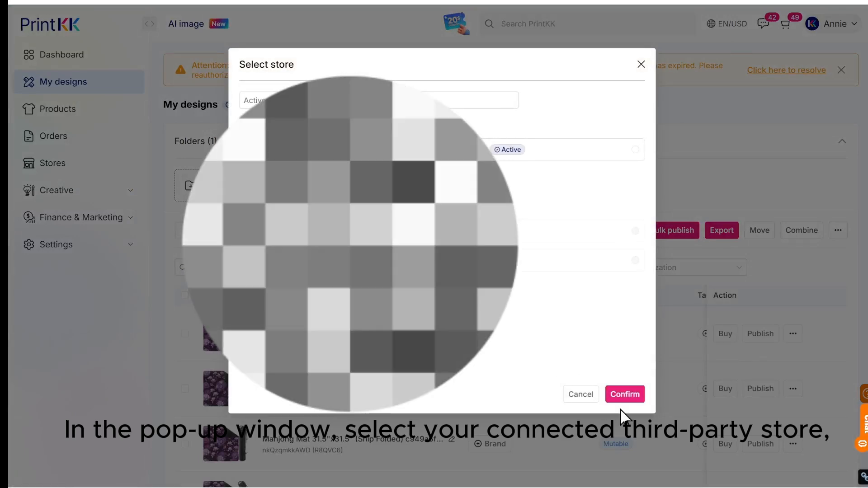
click(624, 397)
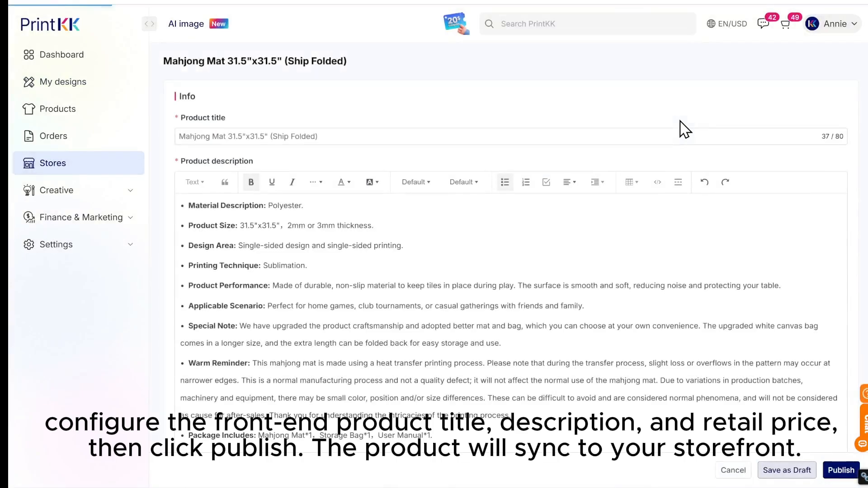
scroll(486, 168, down, 18)
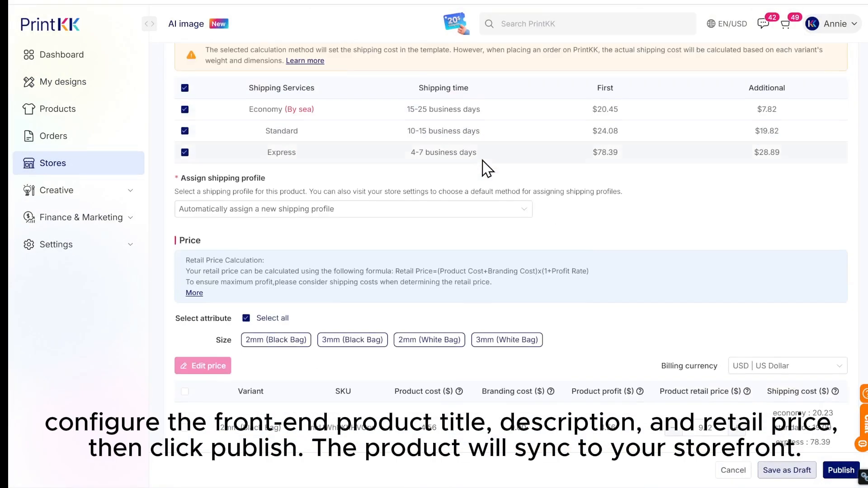
scroll(486, 168, down, 4)
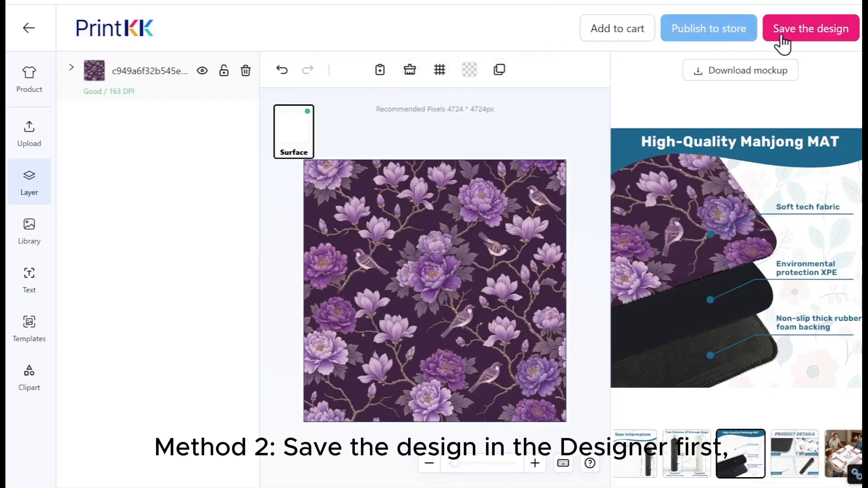
- Save the mahjong mat design and open the My designs page
click(786, 36)
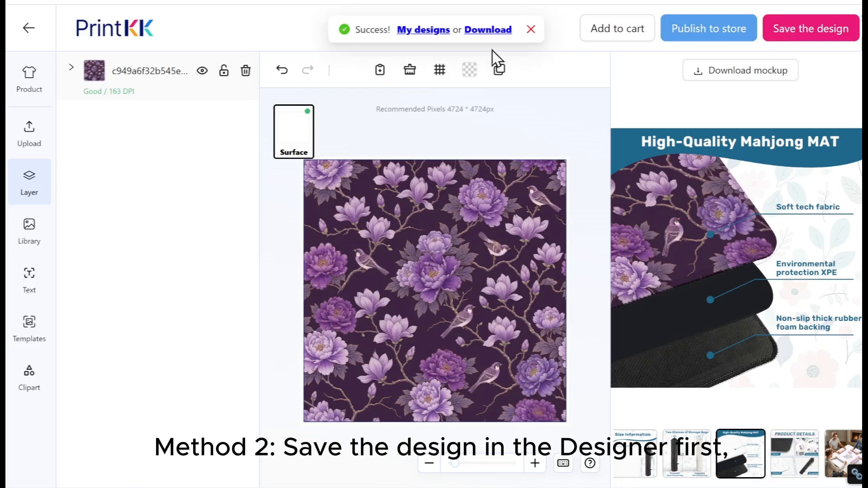
click(426, 31)
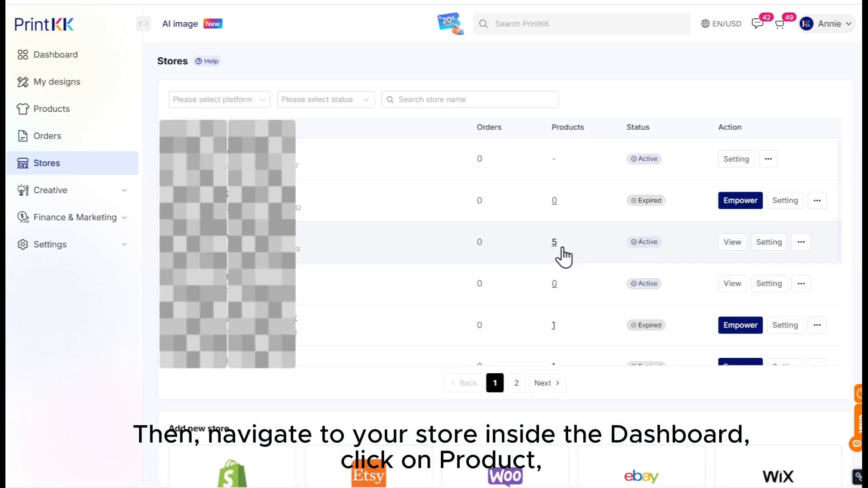
- Add the saved purple mahjong mat design to the connected Wix store's products with the Frosted Hang Tag branding
click(562, 248)
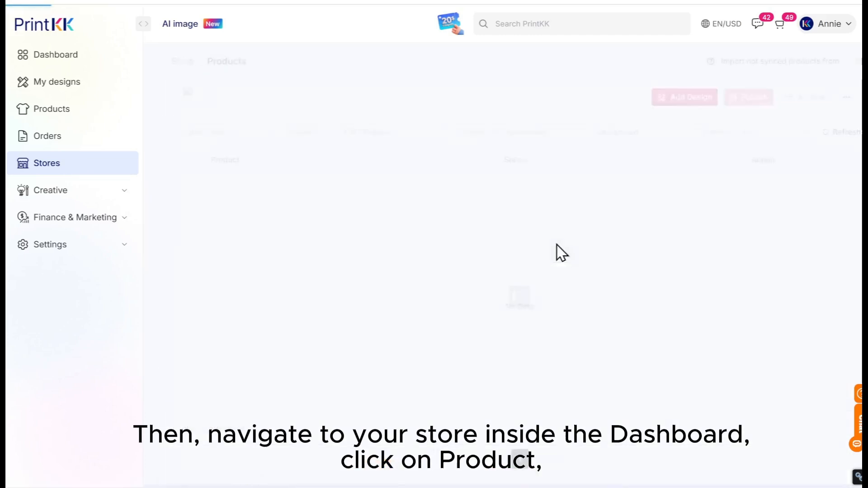
click(660, 100)
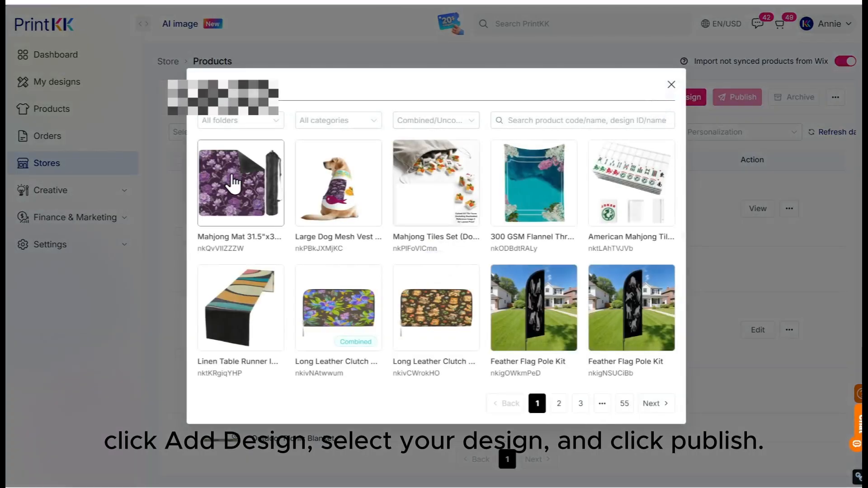
click(233, 183)
click(168, 160)
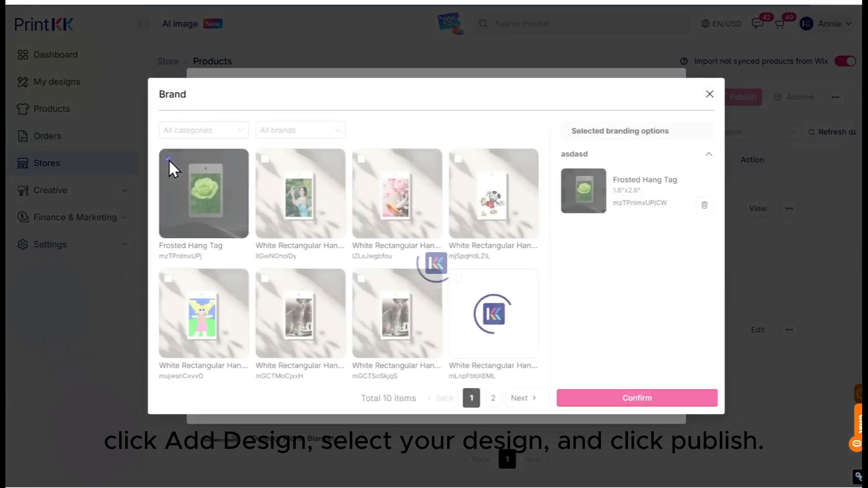
click(657, 400)
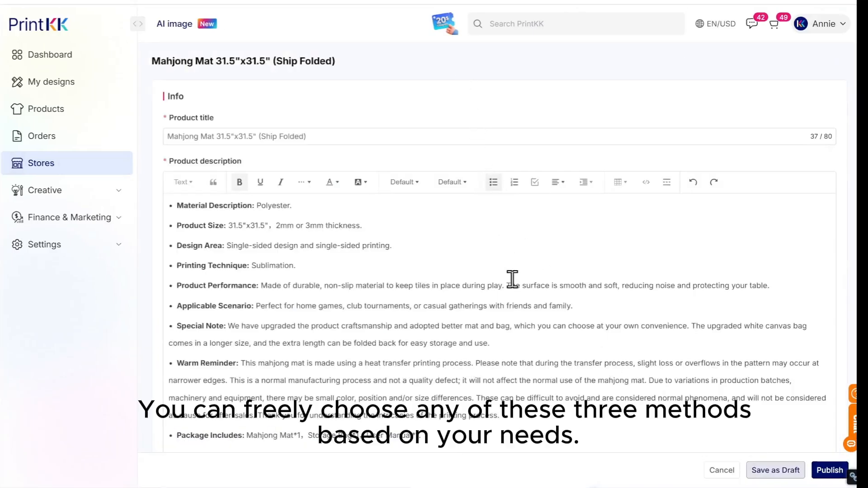
- Add the size tables in inches and centimetres to the product description
scroll(519, 310, down, 15)
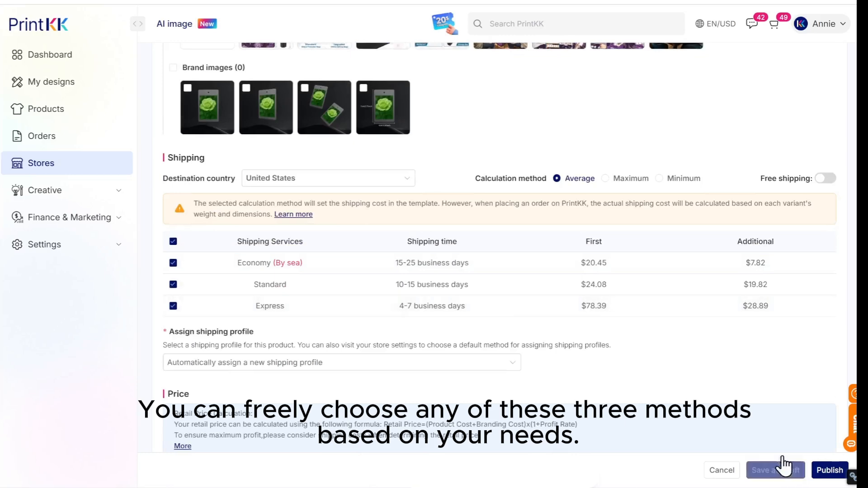
scroll(581, 244, up, 15)
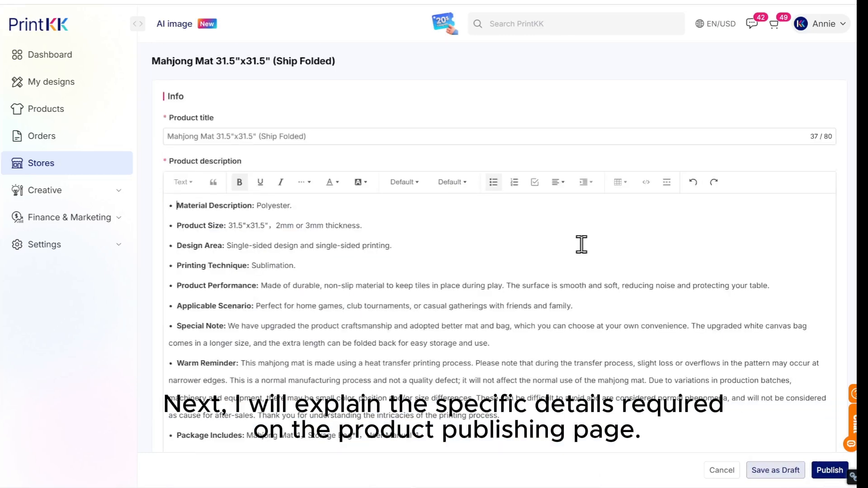
click(366, 136)
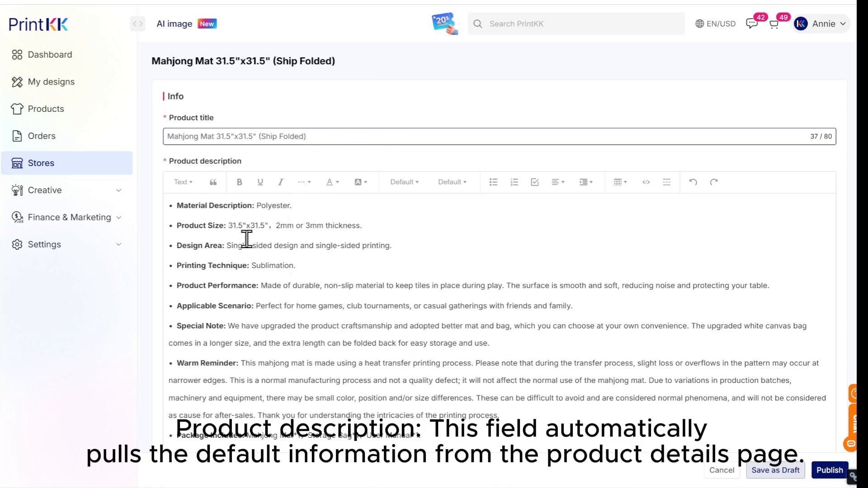
scroll(277, 222, down, 1)
scroll(277, 222, down, 2)
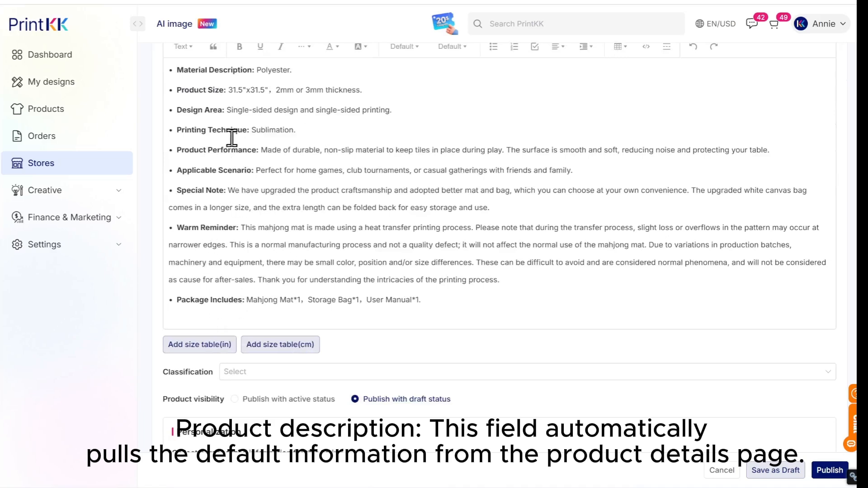
click(208, 346)
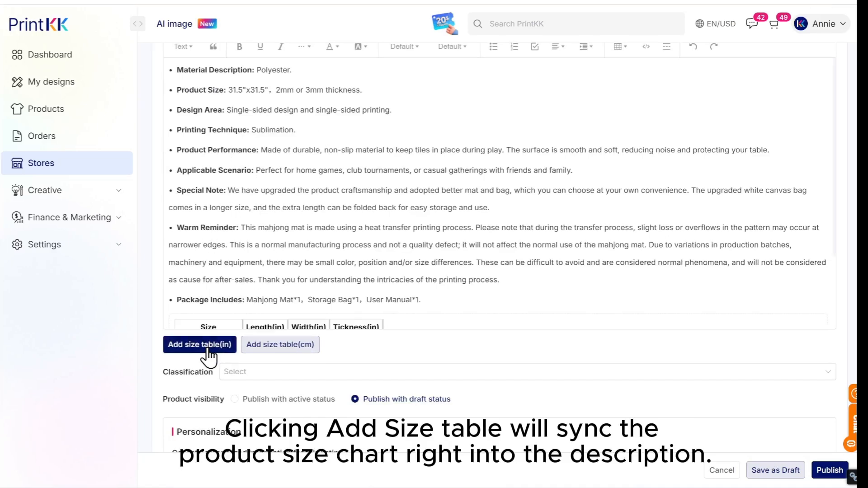
click(289, 346)
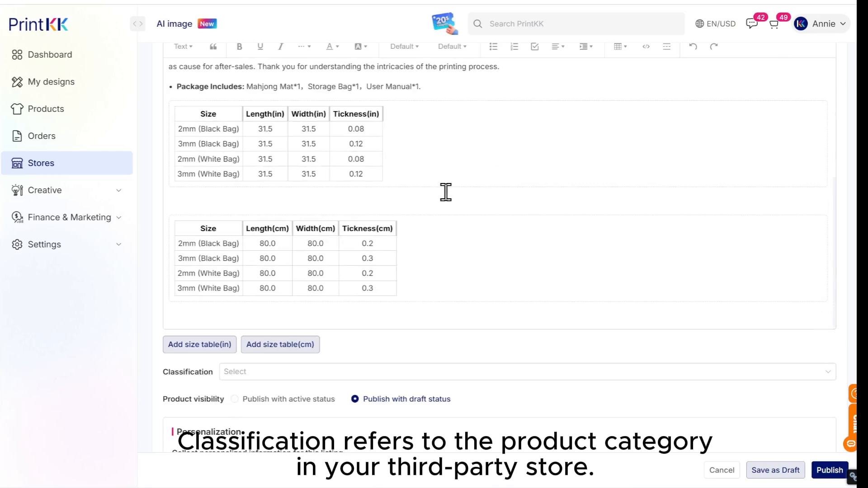
- Try the active publishing status, return the product visibility to draft status, and try the optional buyer personalization setting
scroll(446, 192, down, 5)
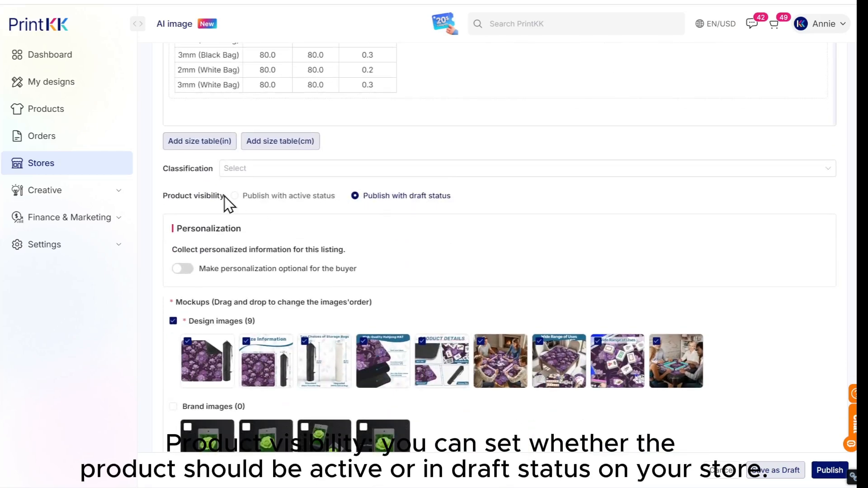
click(289, 197)
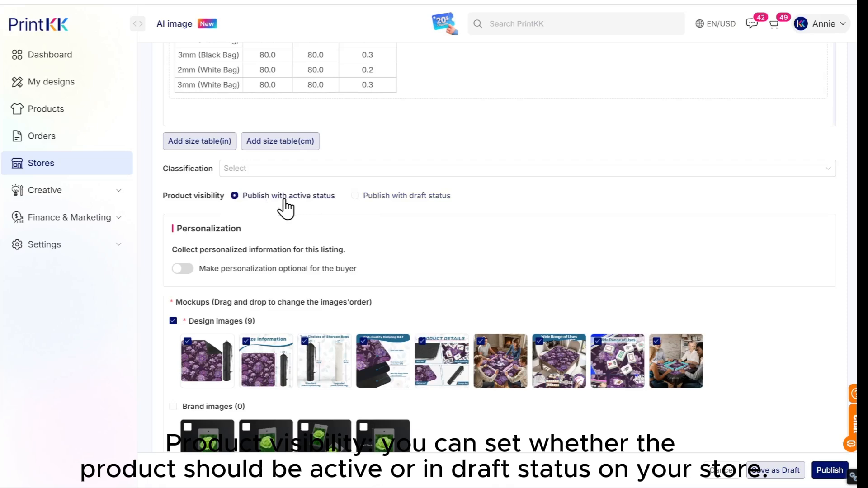
click(381, 197)
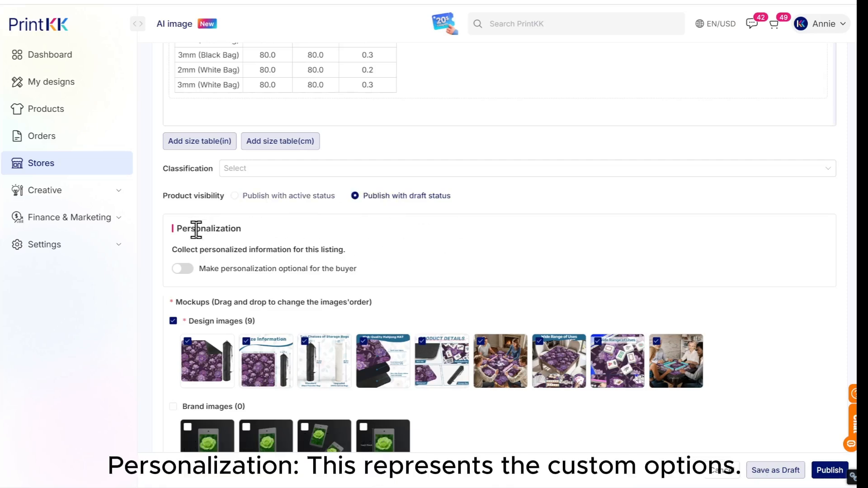
click(191, 273)
- Include the first and third brand images of the hang tag in the product mockups
scroll(322, 215, down, 3)
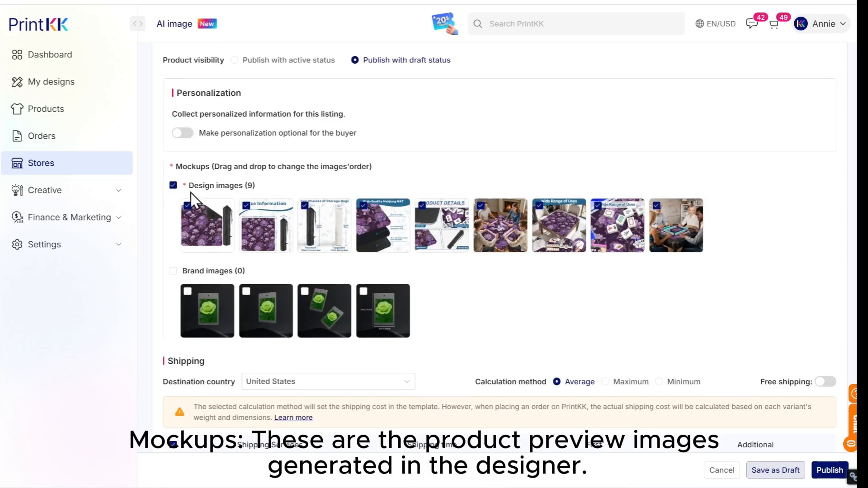
click(189, 207)
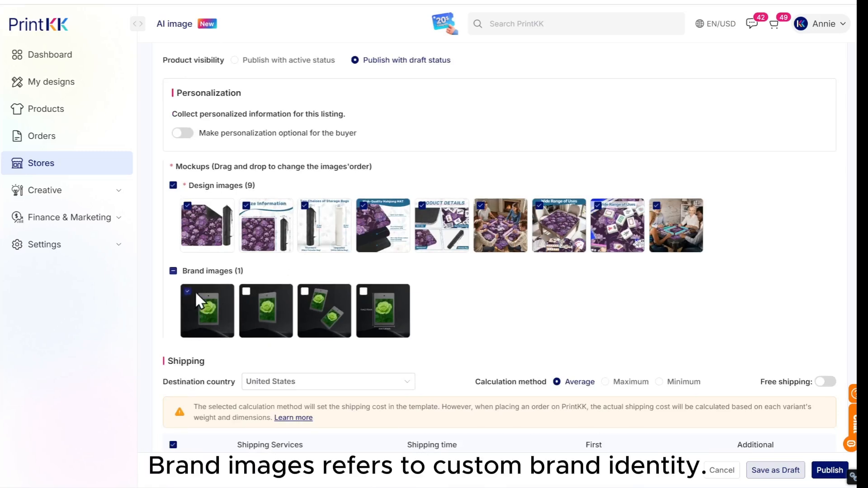
click(303, 292)
- Choose United States as the destination country for shipping
scroll(384, 213, down, 3)
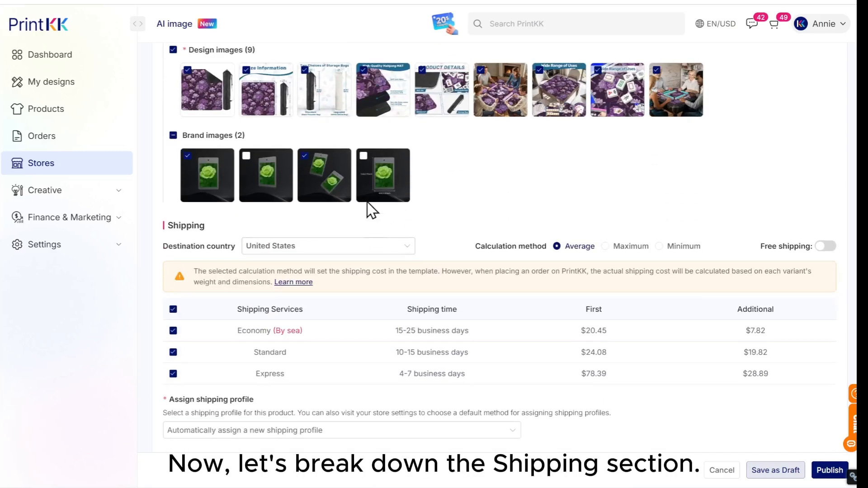
scroll(368, 206, down, 2)
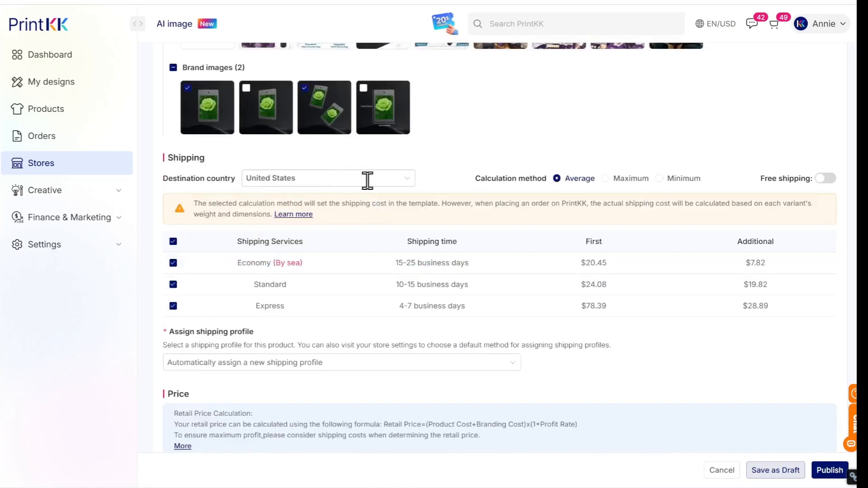
click(405, 181)
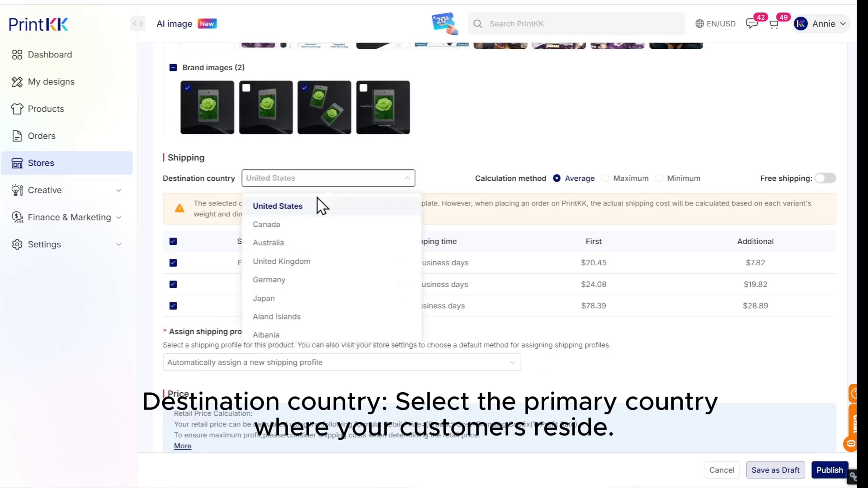
scroll(315, 239, down, 2)
scroll(315, 237, up, 2)
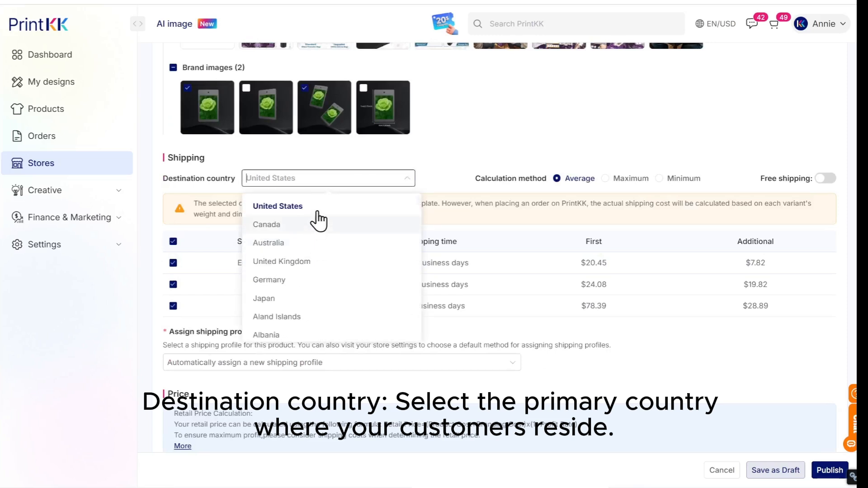
click(318, 208)
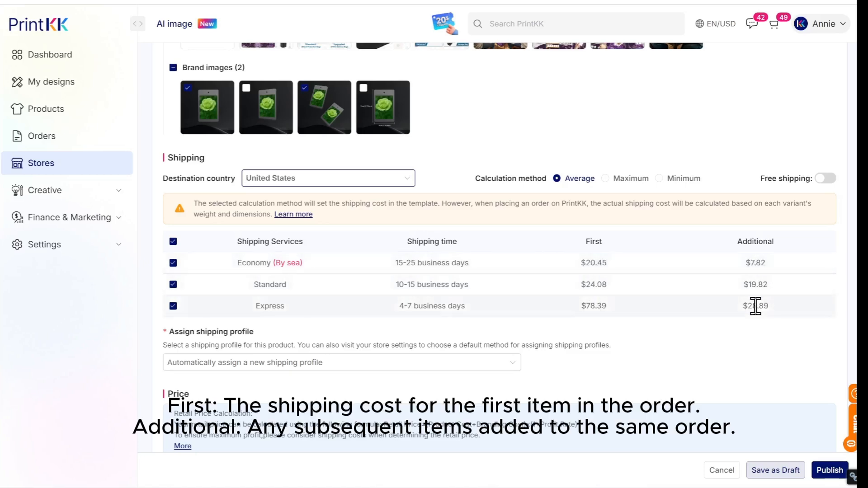
- Limit the shipping services to Standard, and change the shipping cost calculation method to Maximum
click(174, 242)
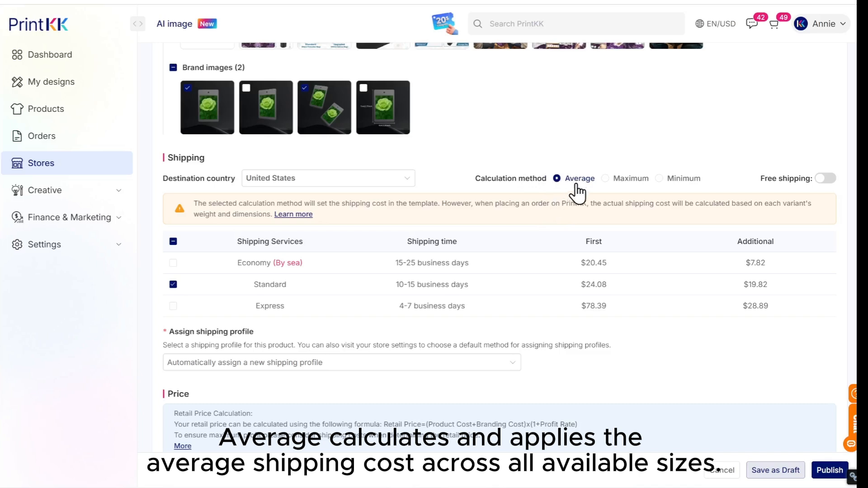
click(606, 179)
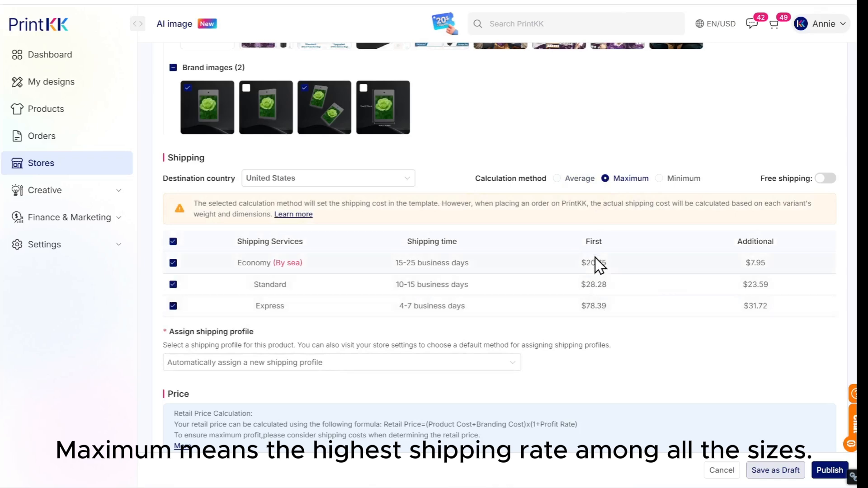
- Change the shipping cost calculation method to Minimum and try the free shipping option
click(659, 179)
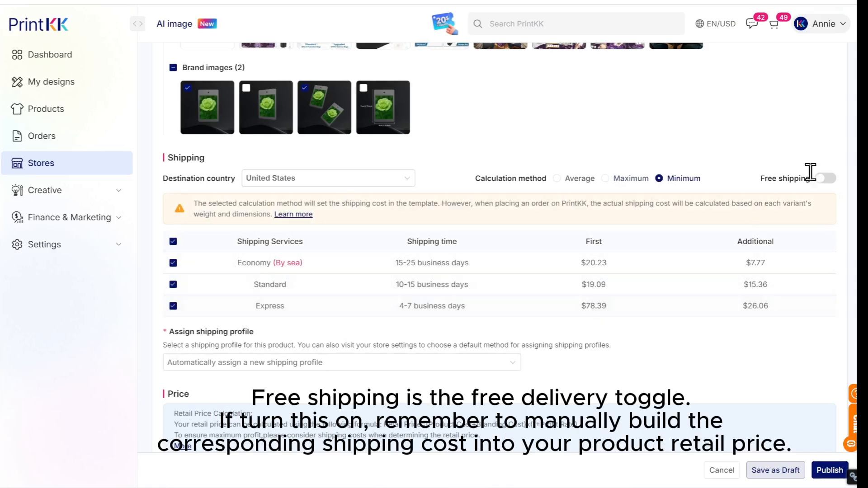
click(823, 178)
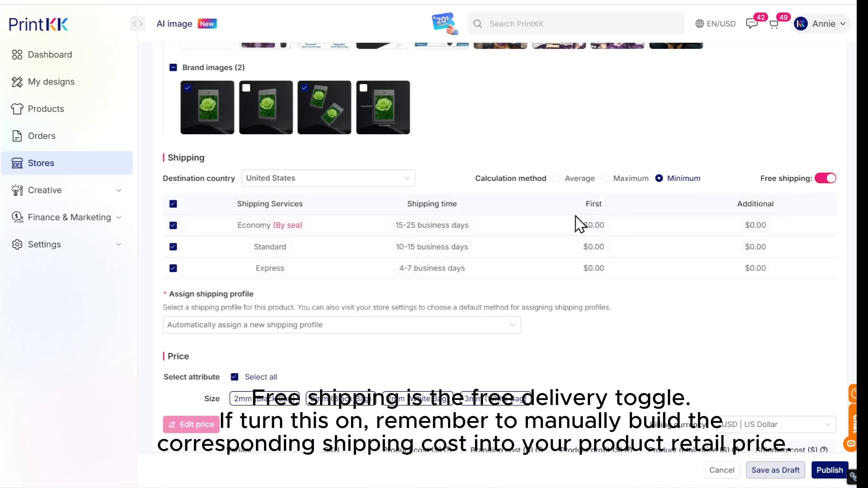
scroll(563, 220, down, 5)
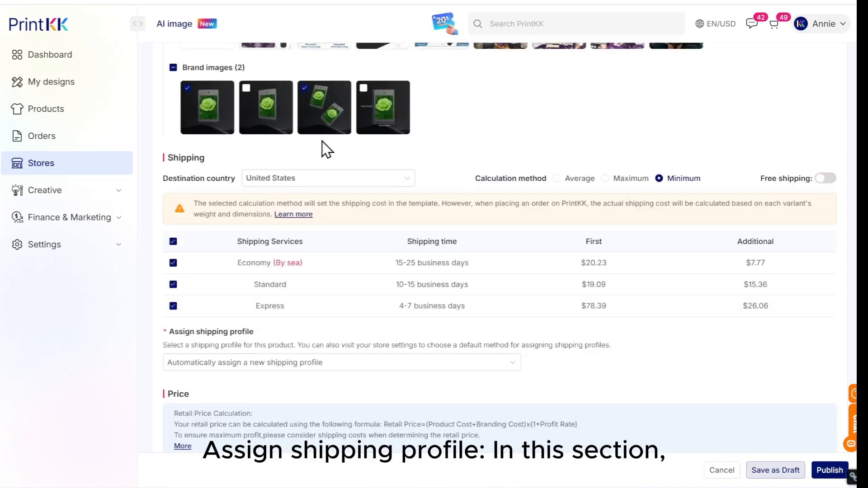
- Assign the shipping profile with the option "Automatically assign a new shipping profile"
scroll(224, 240, down, 2)
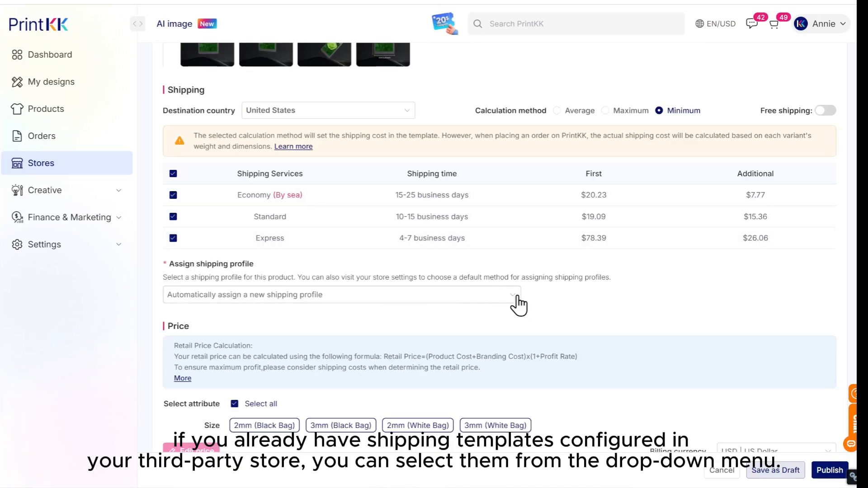
click(515, 298)
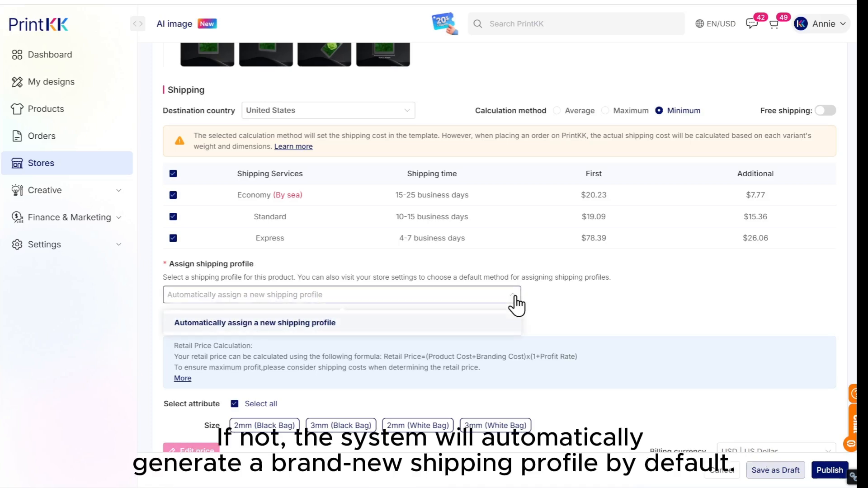
click(493, 324)
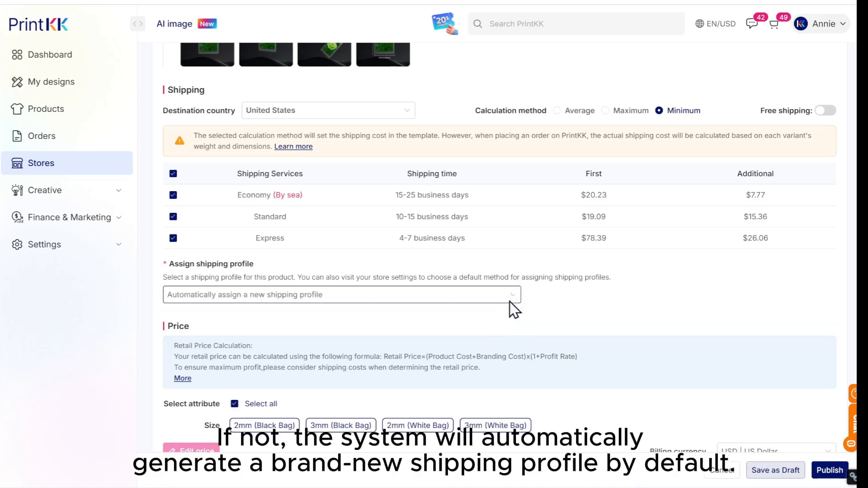
- Try clearing the size selection, and reselect the 2mm and 3mm variants for both Black Bag and White Bag
scroll(443, 208, down, 2)
scroll(394, 194, down, 2)
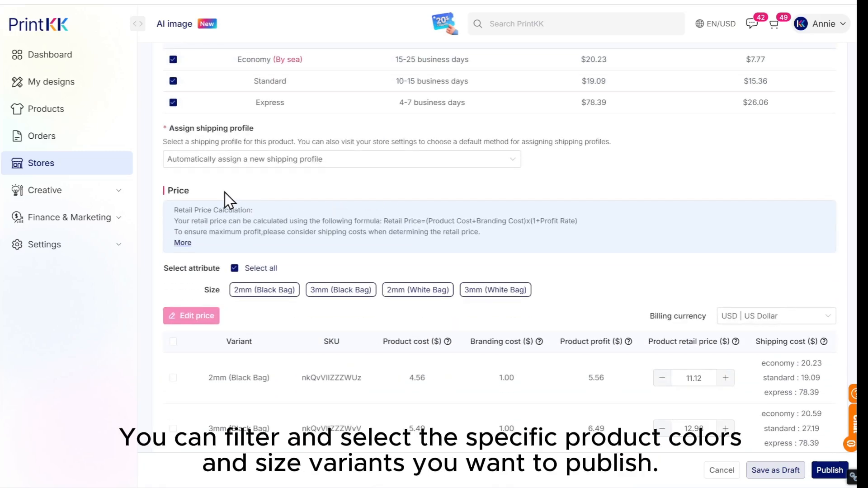
scroll(226, 194, down, 2)
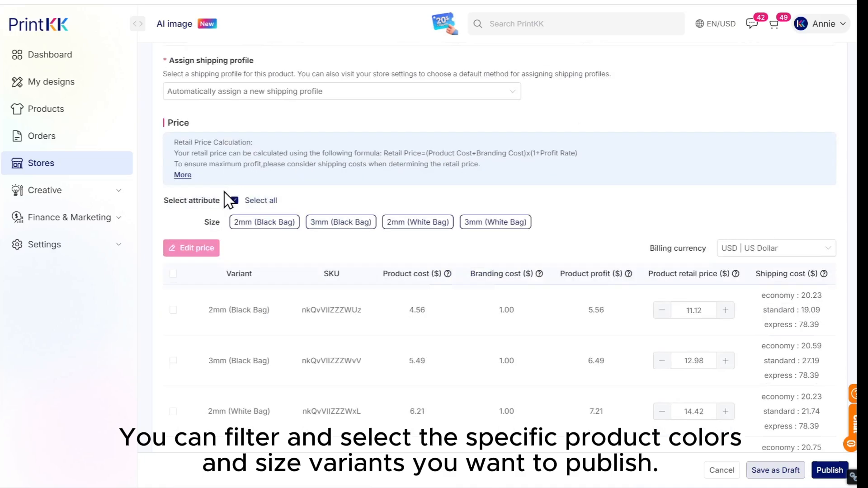
click(285, 219)
scroll(233, 204, up, 3)
click(244, 315)
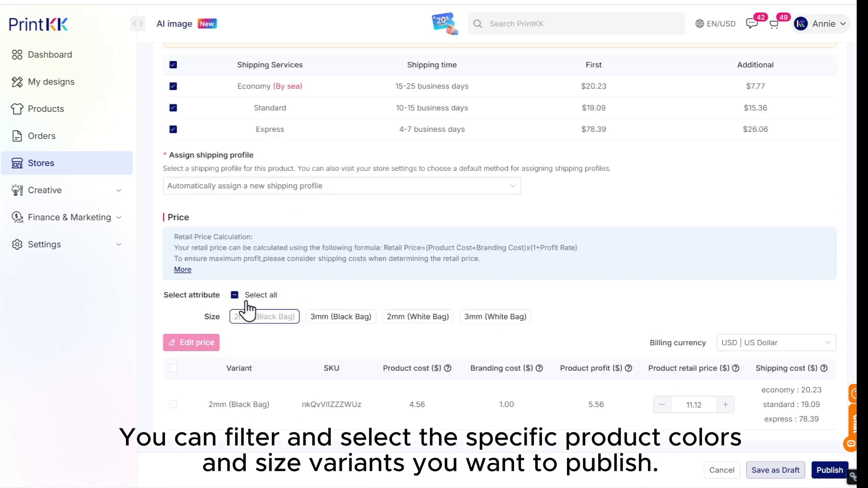
click(330, 317)
click(408, 316)
click(476, 316)
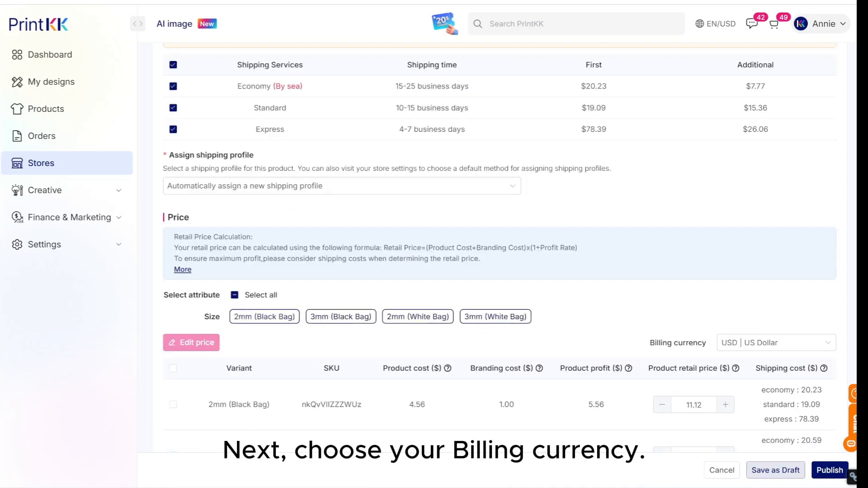
- Choose USD | US Dollar as the billing currency for the product prices
scroll(633, 258, down, 2)
click(758, 275)
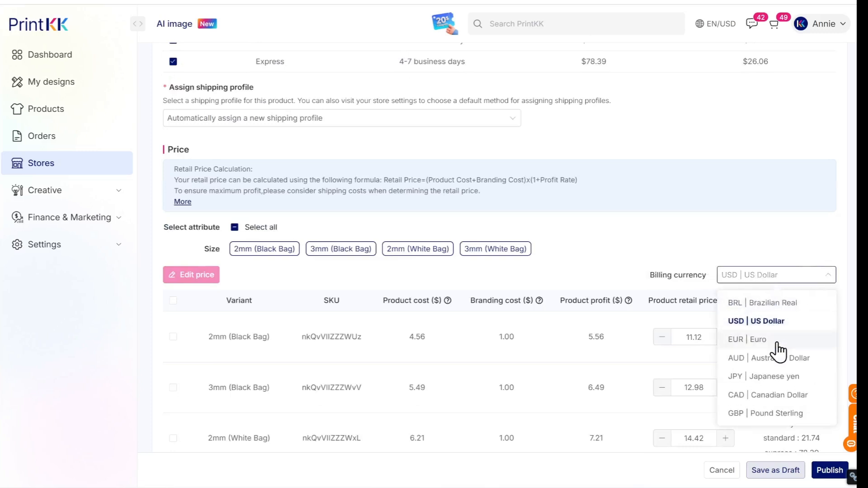
click(772, 322)
scroll(271, 271, down, 2)
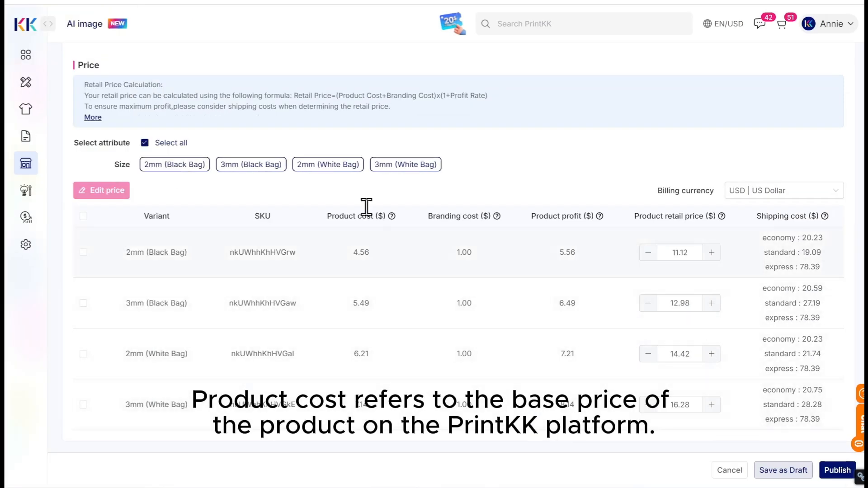
- Set the product retail price of the 2mm (Black Bag) variant to 25.00 USD
mouse_move(369, 218)
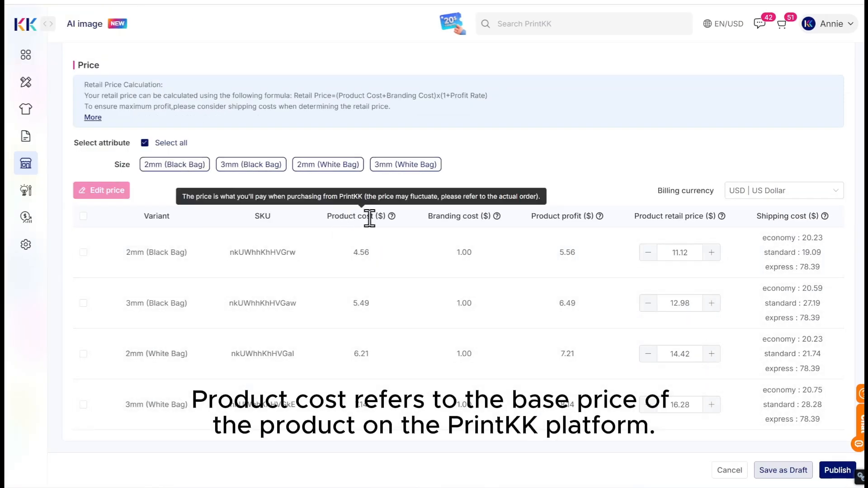
mouse_move(479, 217)
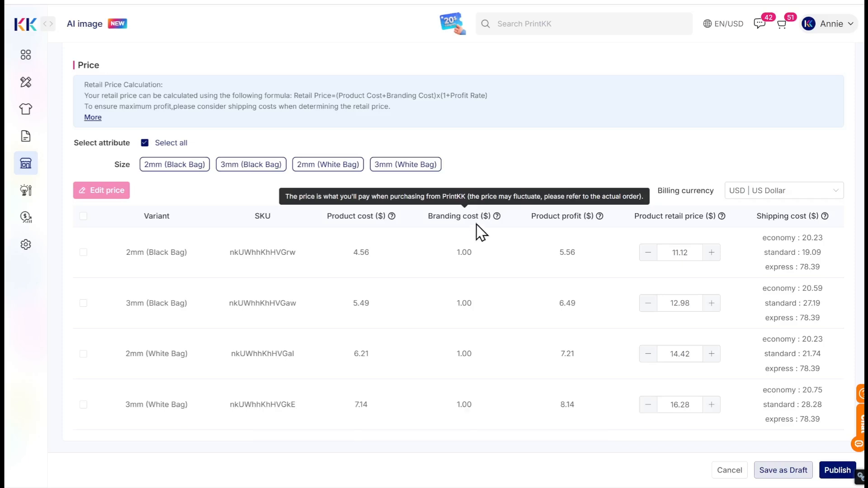
mouse_move(577, 218)
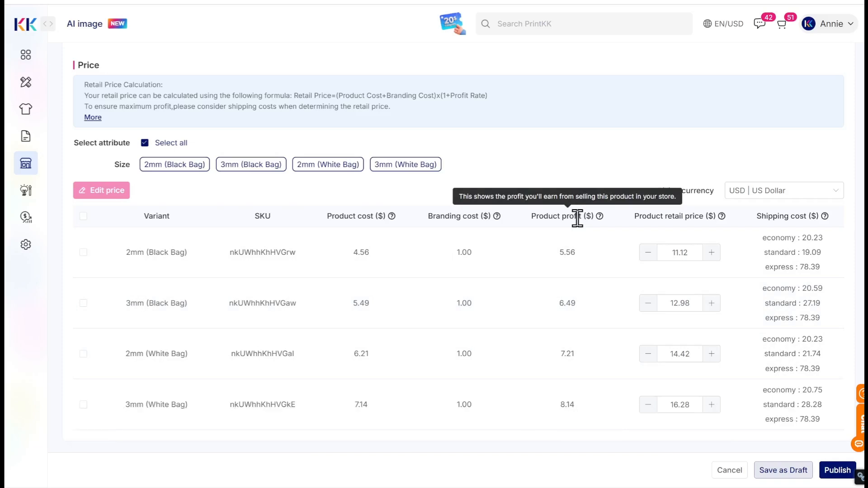
mouse_move(657, 218)
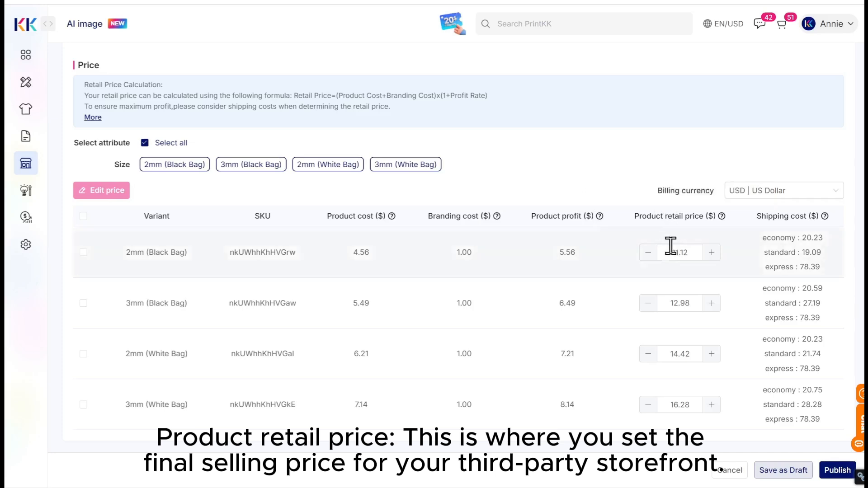
drag(685, 252, 669, 253)
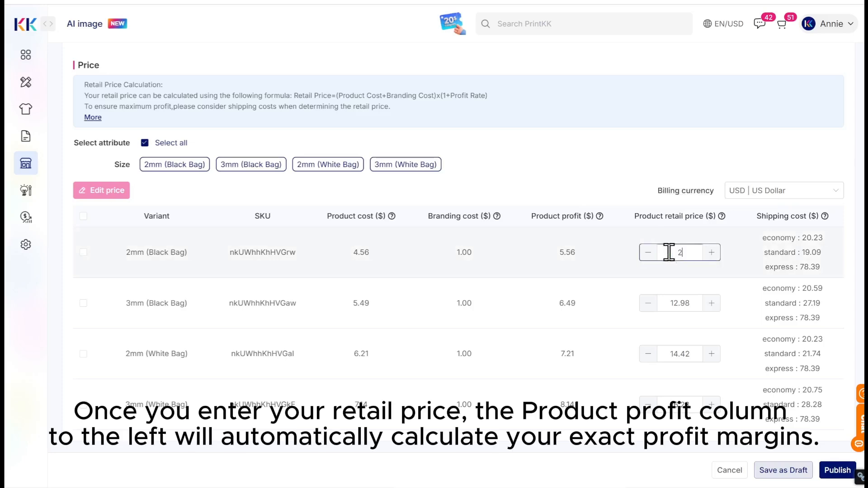
key(Return)
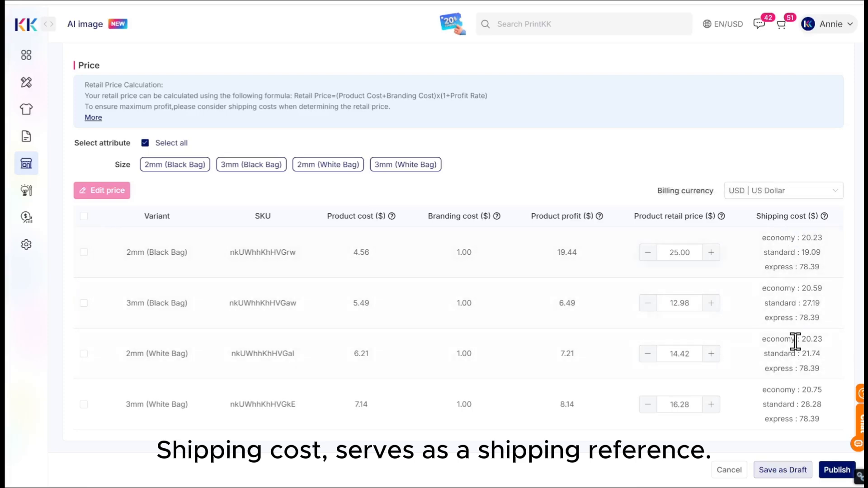
- Try the free shipping option and check the shipping costs listed for each variant in the price table
scroll(796, 156, up, 6)
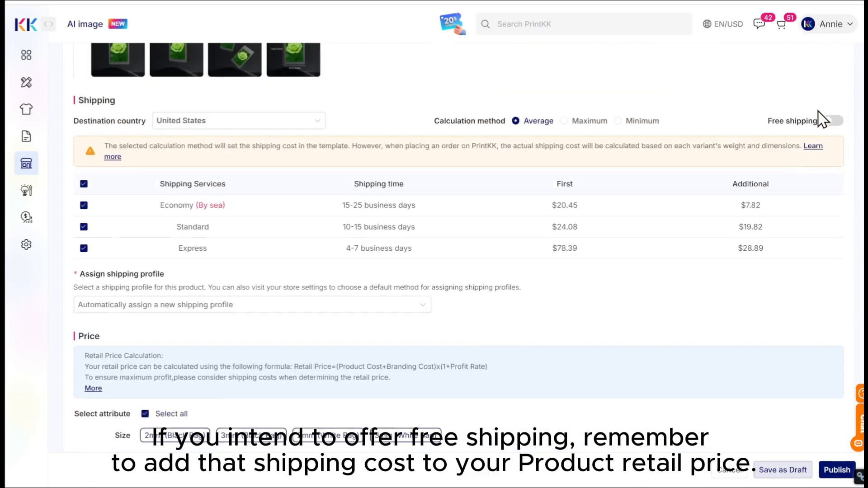
click(831, 121)
scroll(834, 128, down, 4)
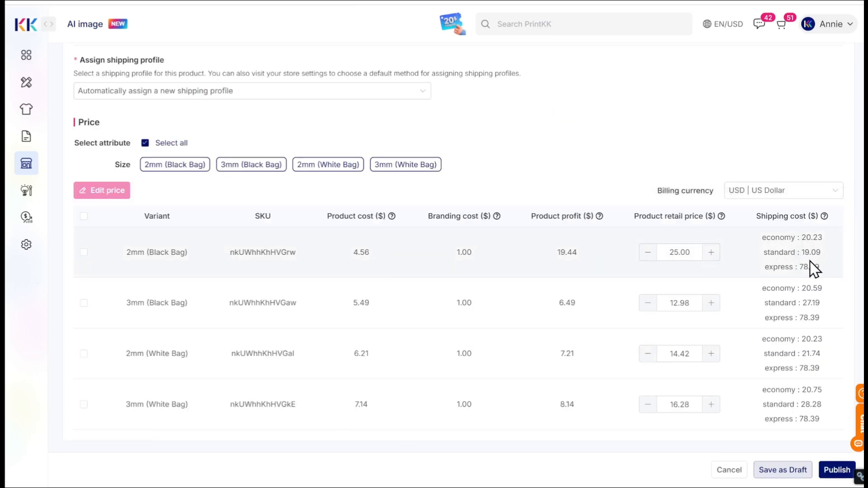
scroll(814, 267, up, 1)
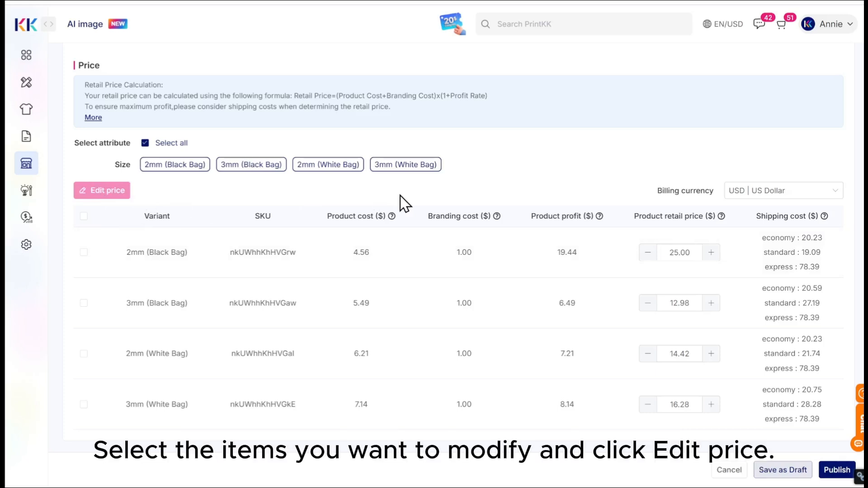
- Apply a uniform product retail price of 50 USD to all four variants
click(83, 216)
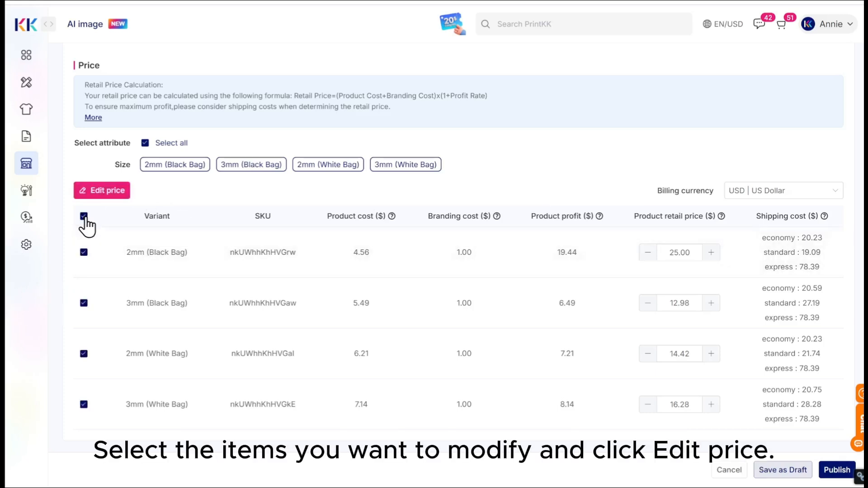
click(107, 193)
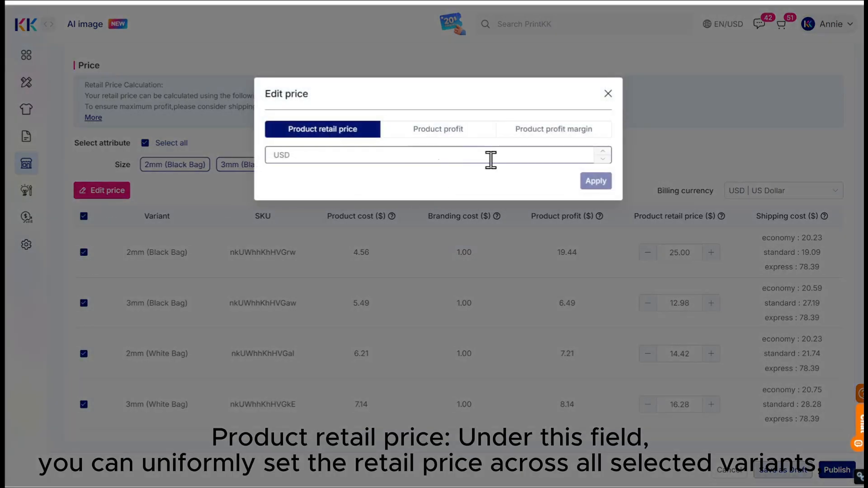
text(50)
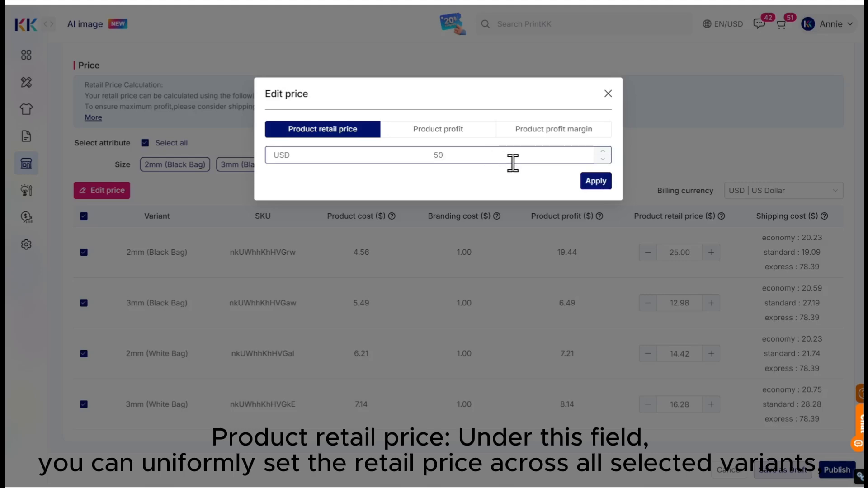
click(596, 186)
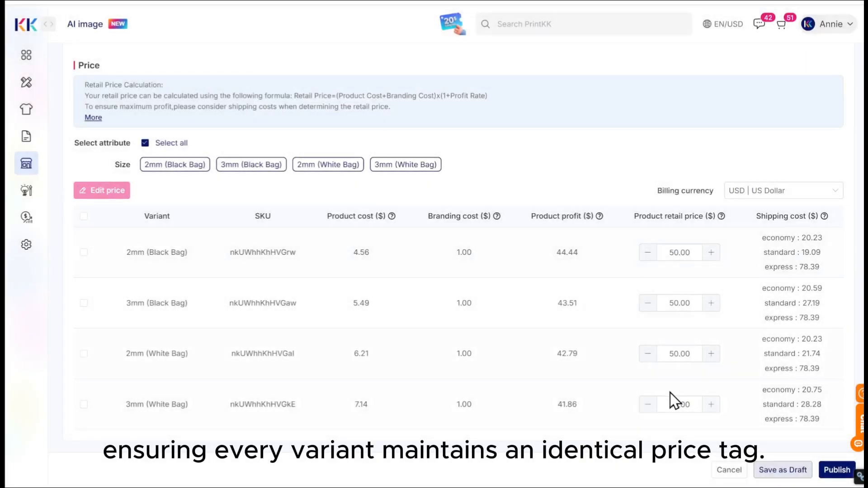
- Apply a flat product profit of 20 USD to all four variants
click(84, 216)
click(97, 192)
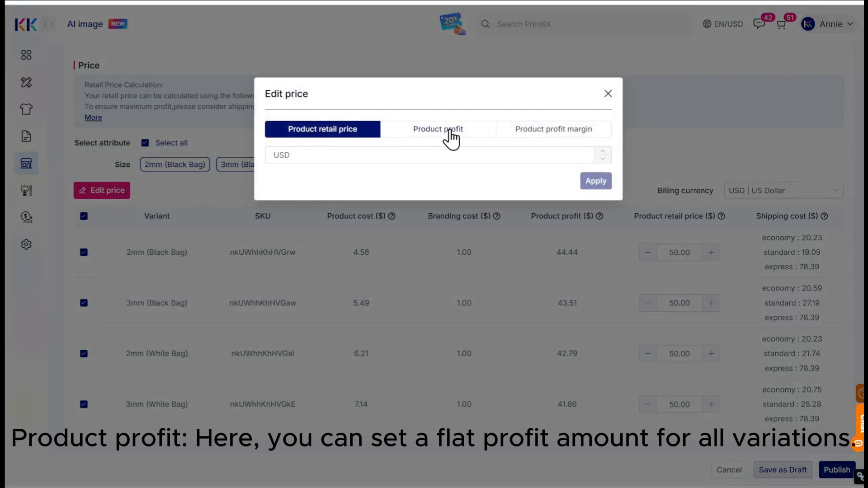
click(451, 135)
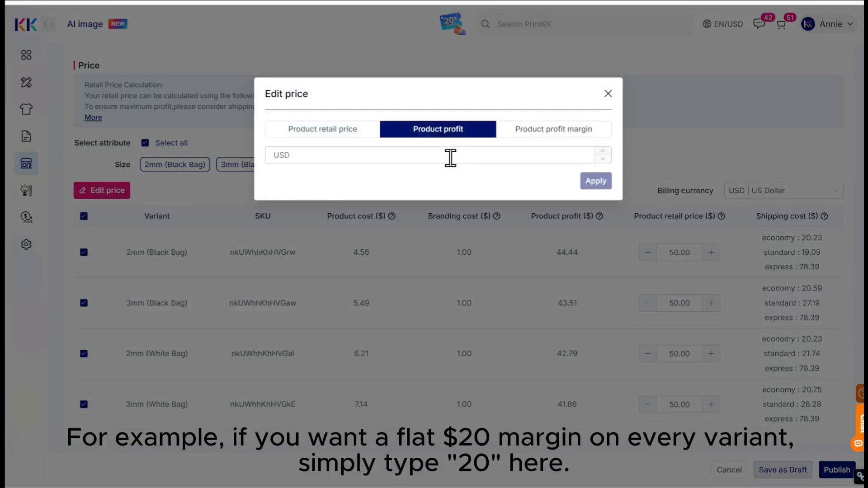
click(444, 158)
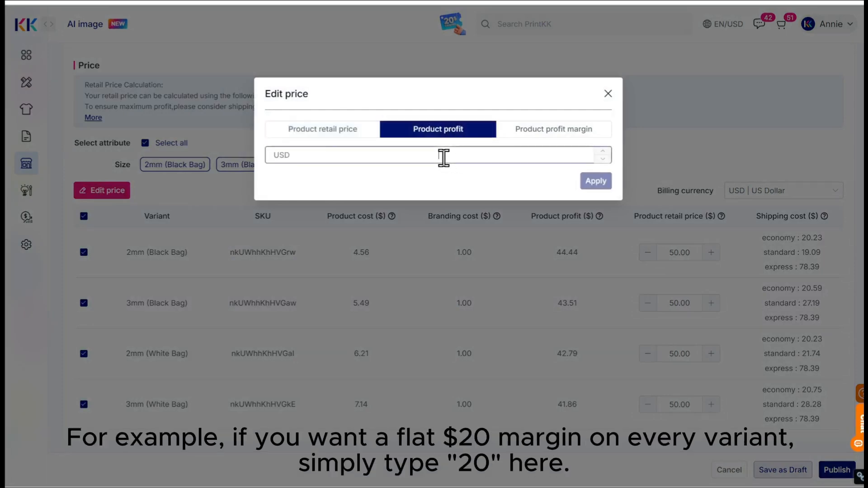
text(20)
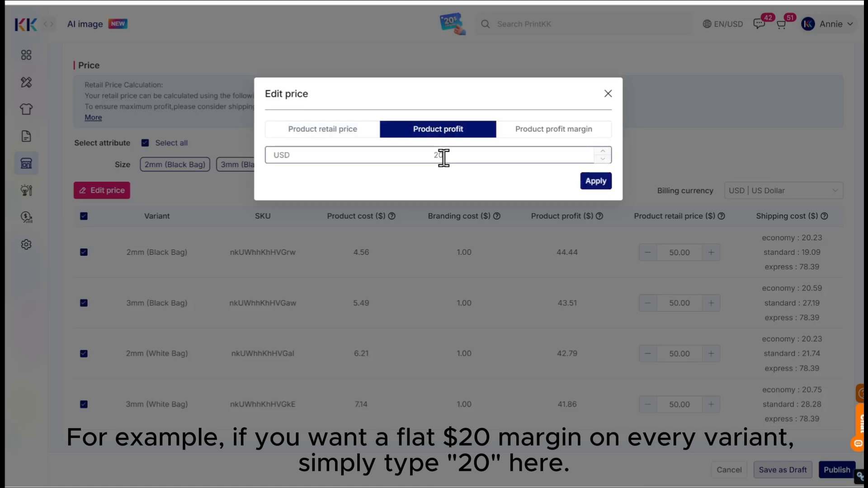
click(590, 185)
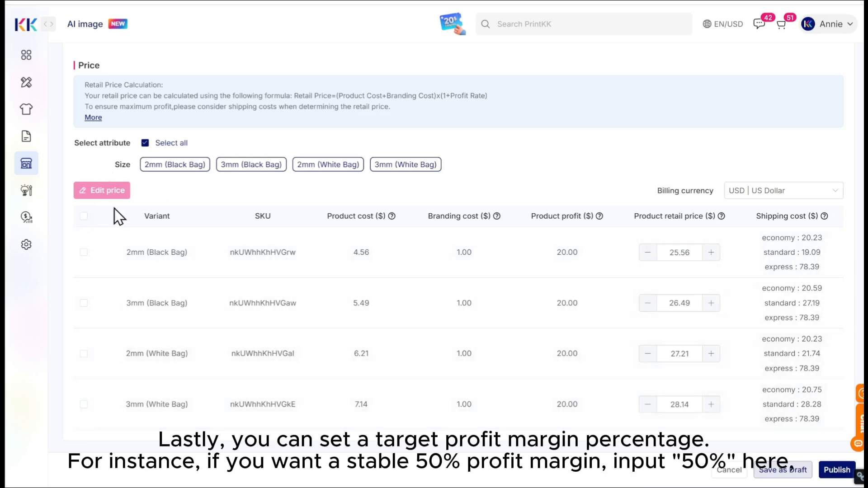
- Apply a product profit margin of 50% to all four variants
click(84, 216)
click(97, 191)
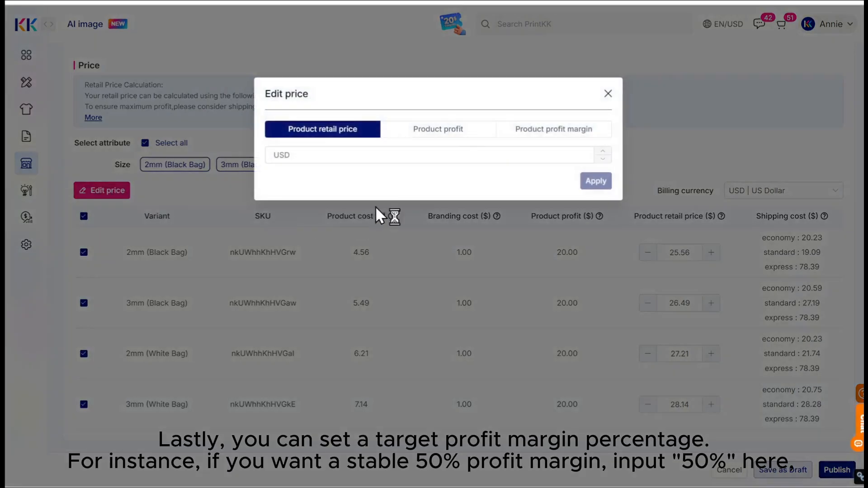
click(527, 132)
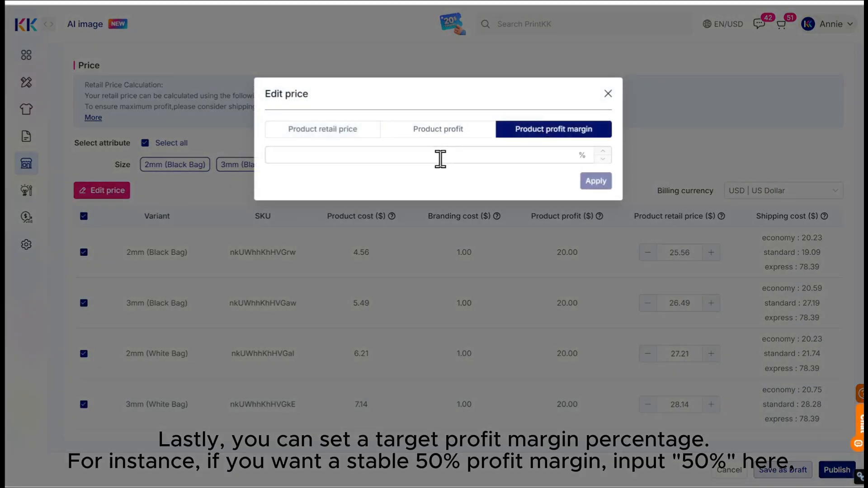
click(441, 159)
text(5)
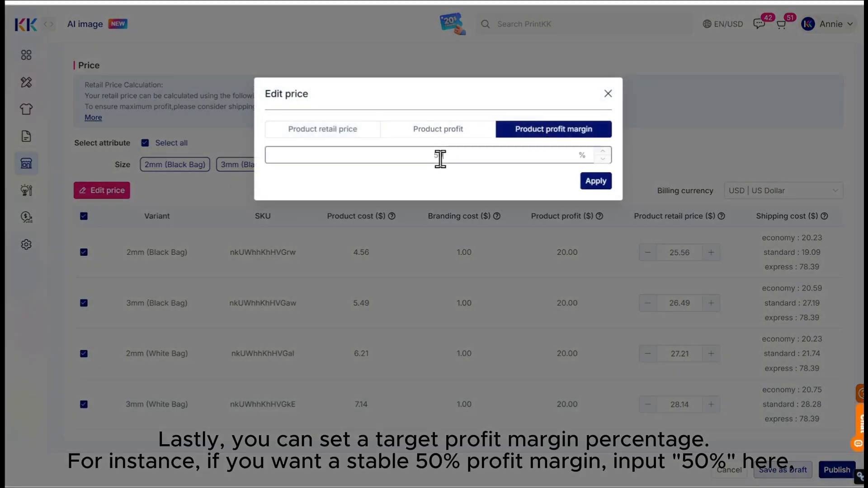
text(0)
click(592, 181)
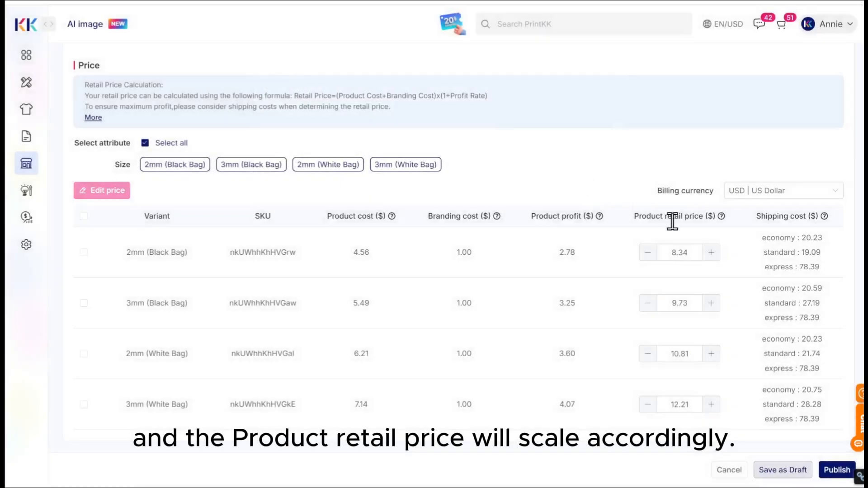